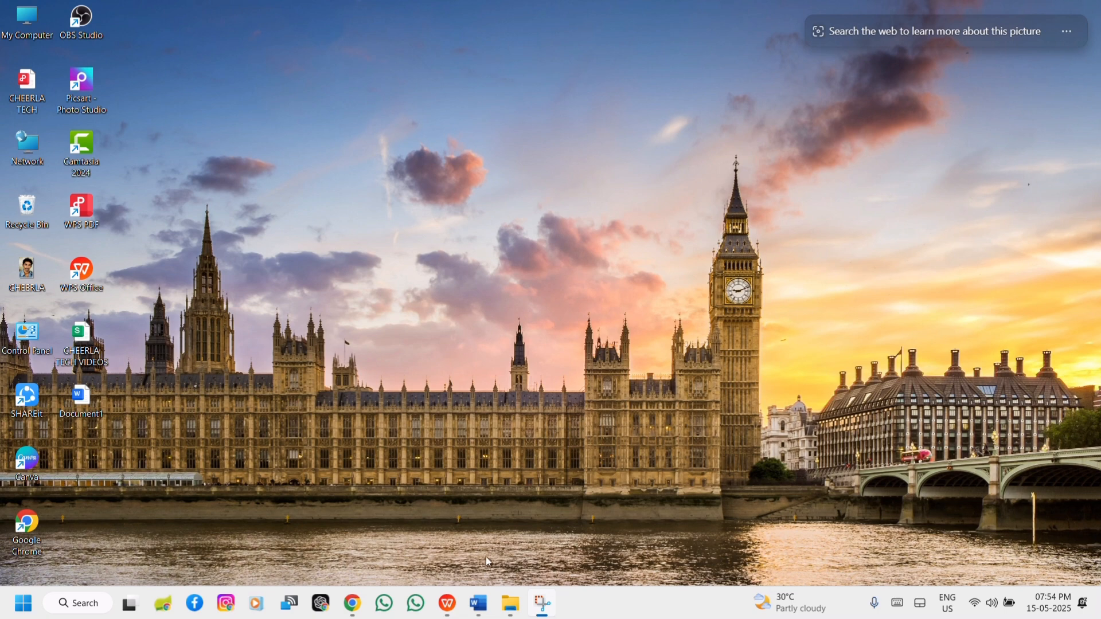
# Switch to the WPS Office spreadsheet, enter today's date, 15-05-2025, in C2 and fill a daily series down to C28.
pyautogui.click(445, 613)
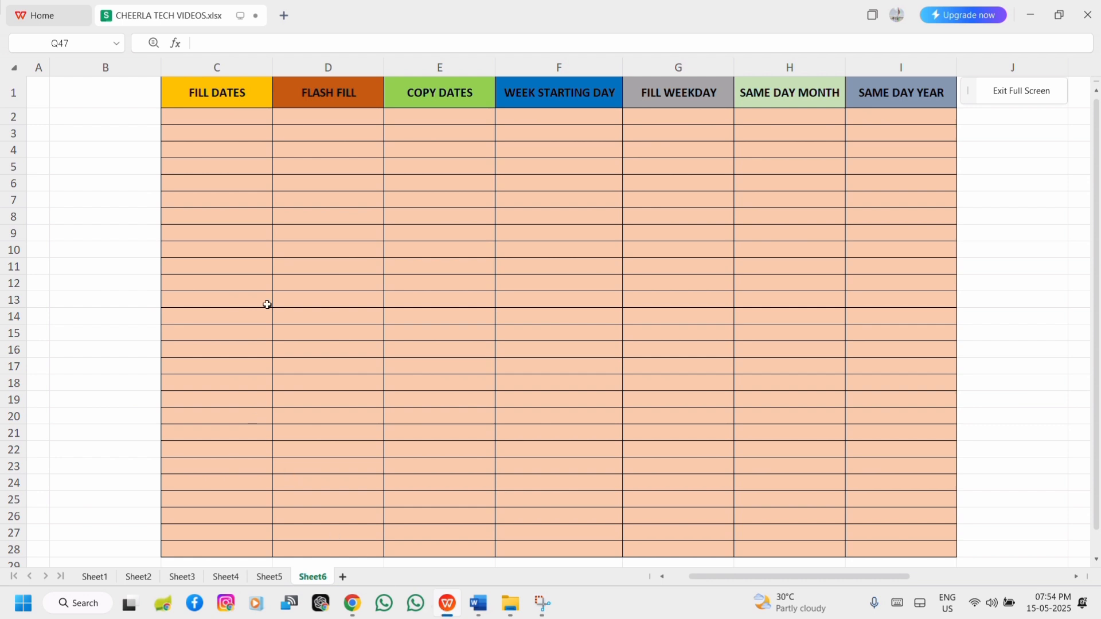
pyautogui.click(221, 111)
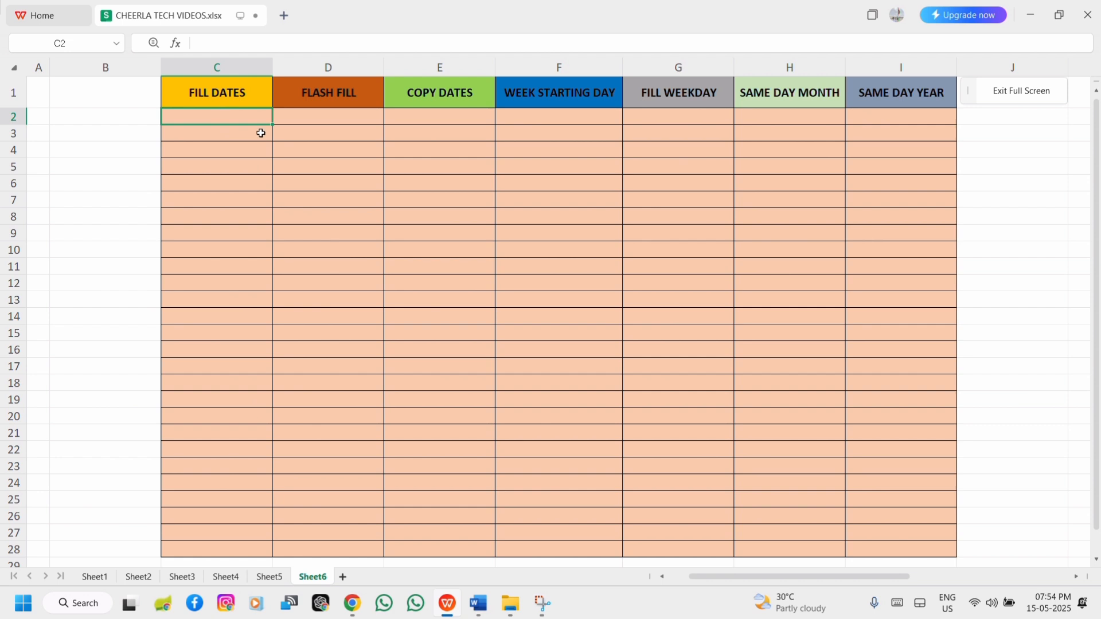
pyautogui.hotkey('ctrl', ';')
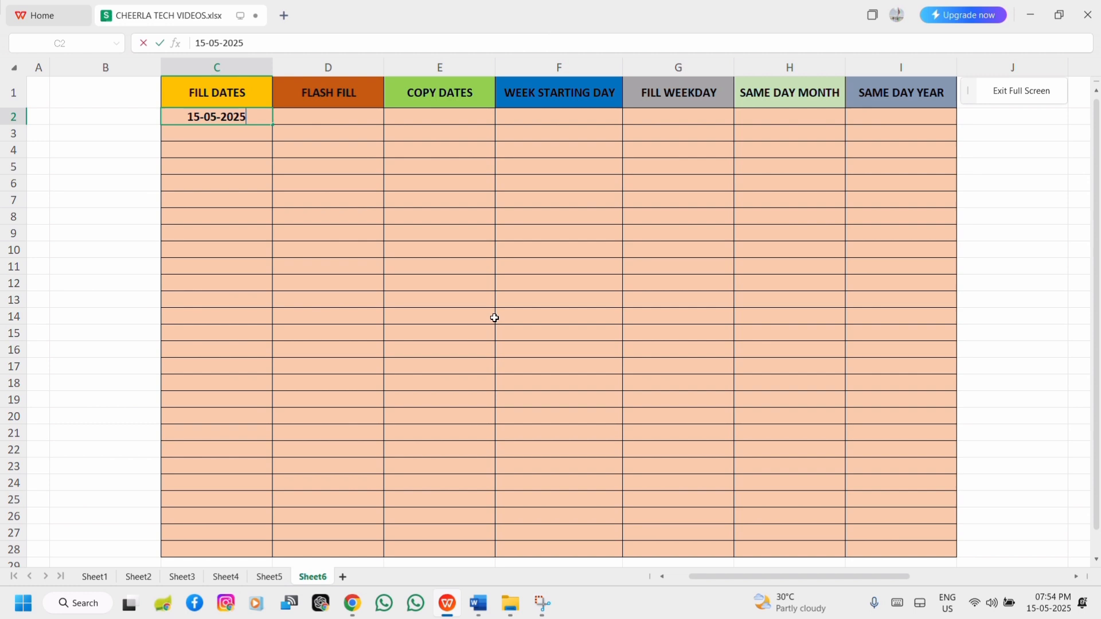
pyautogui.hotkey('ctrl', 'Return')
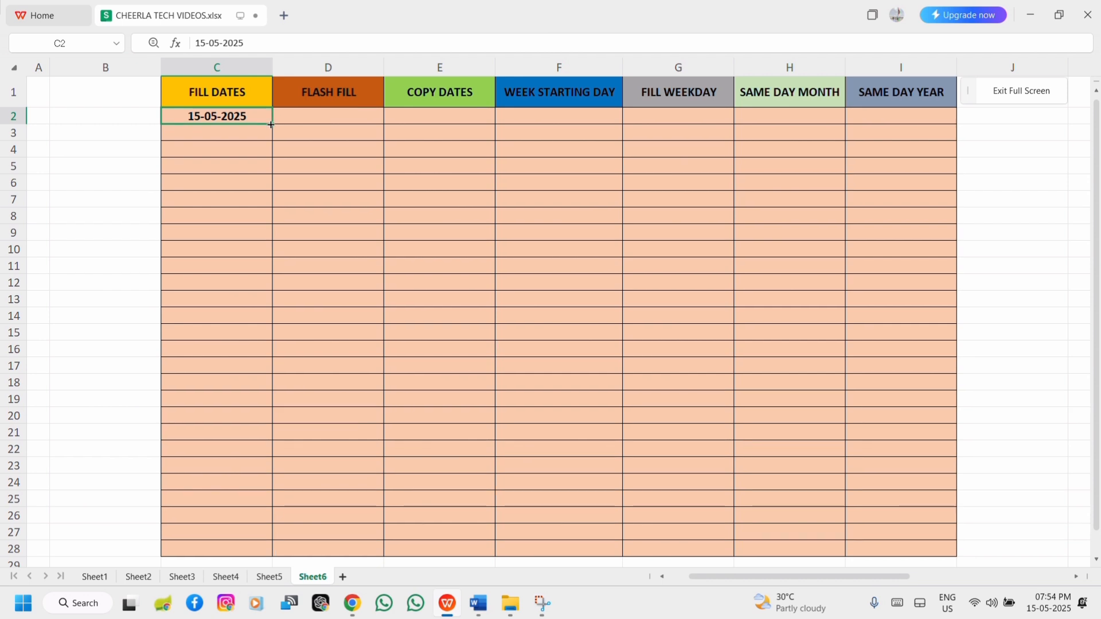
pyautogui.moveTo(271, 134); pyautogui.dragTo(259, 522)
pyautogui.scroll(1, 438, 240)
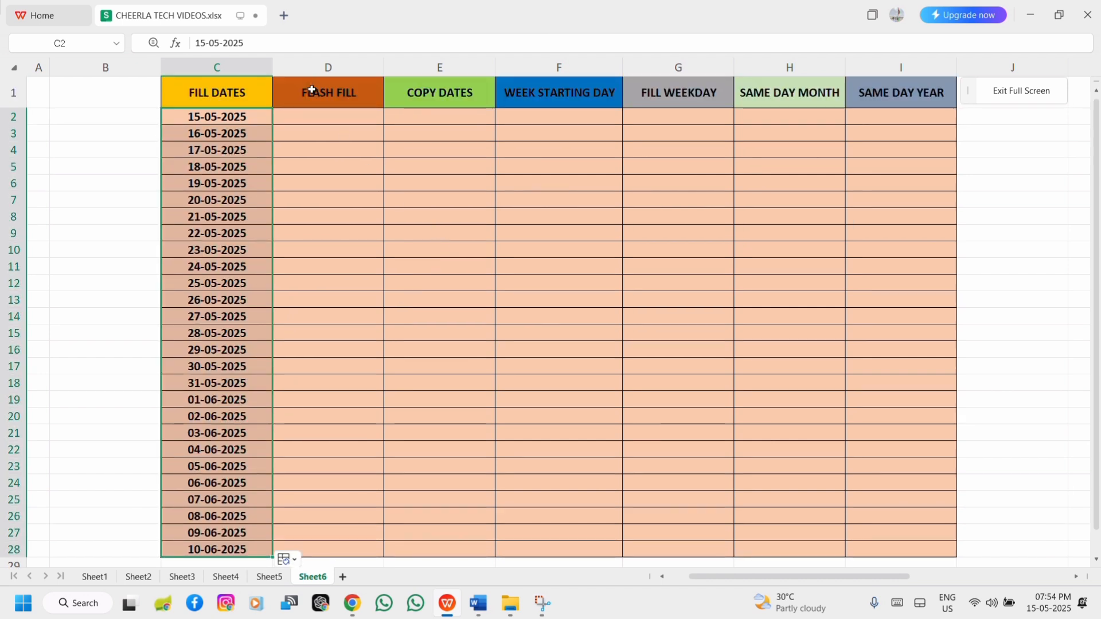
# Enter today's date, 15-05-2025, in D2 and complete the rest of the FLASH FILL column with Flash Fill.
pyautogui.click(319, 114)
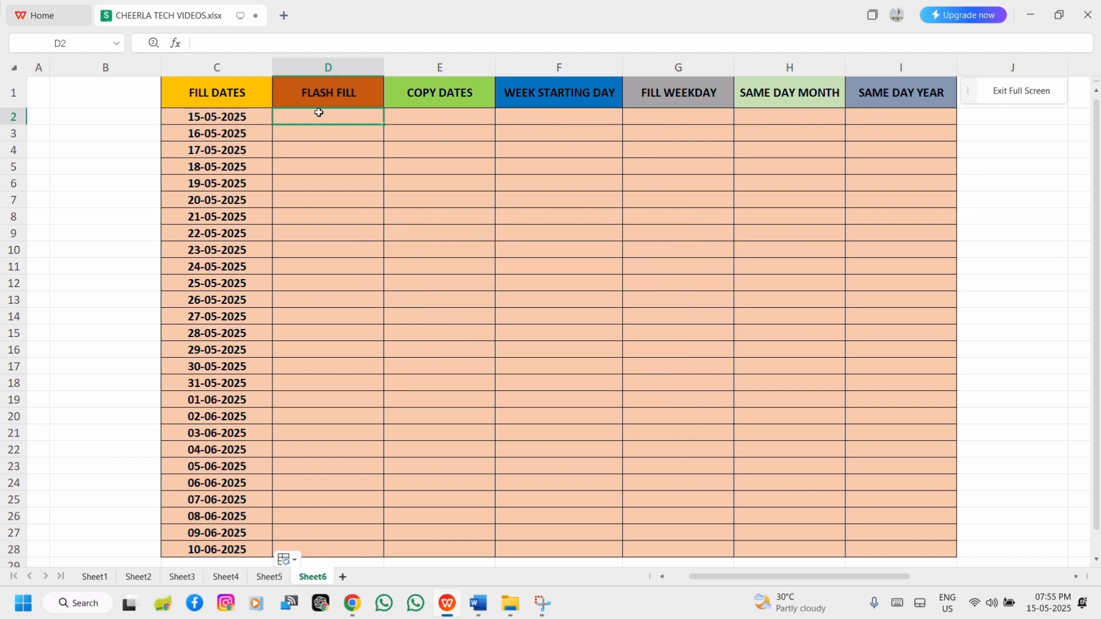
pyautogui.hotkey('ctrl', ';')
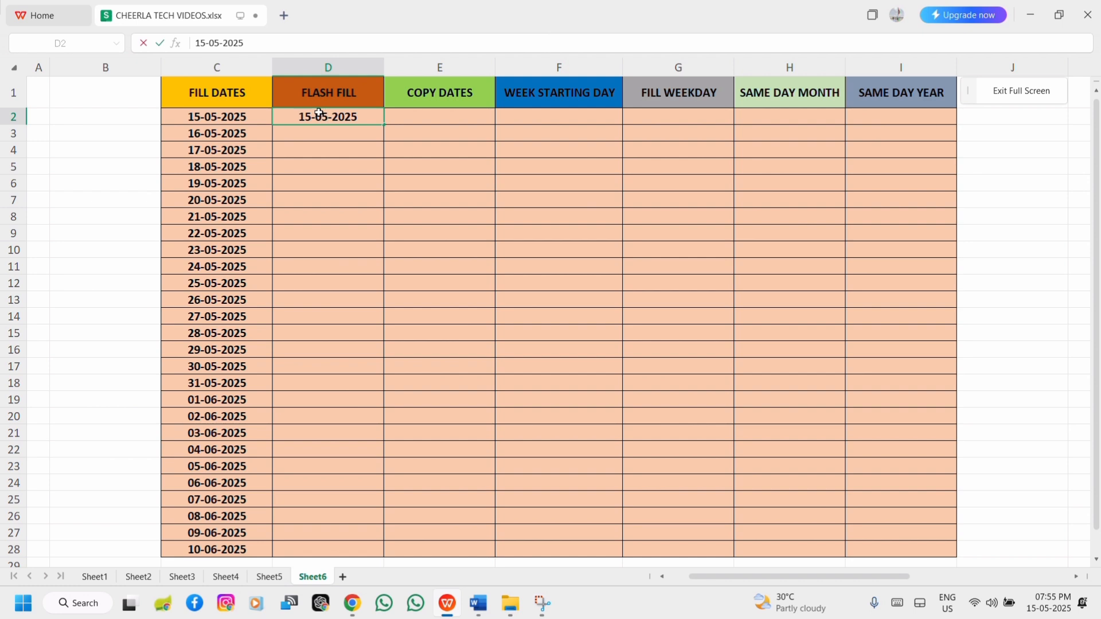
pyautogui.press('Return')
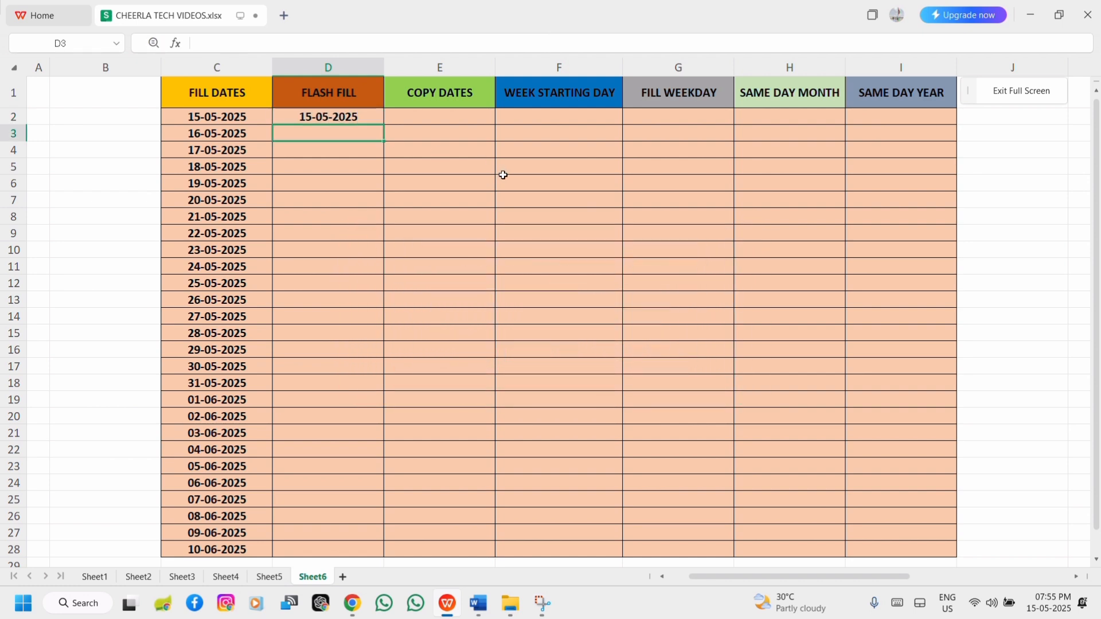
pyautogui.hotkey('ctrl', 'e')
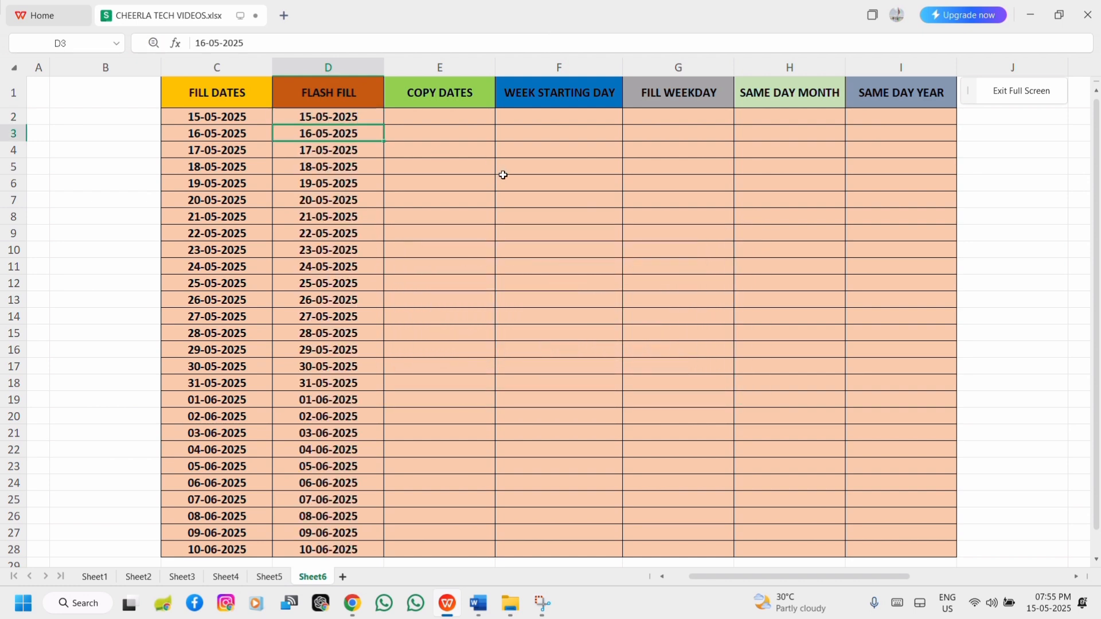
# Enter today's date, 15-05-2025, in E2 and fill it down to E28 with the Copy Cells option.
pyautogui.click(469, 115)
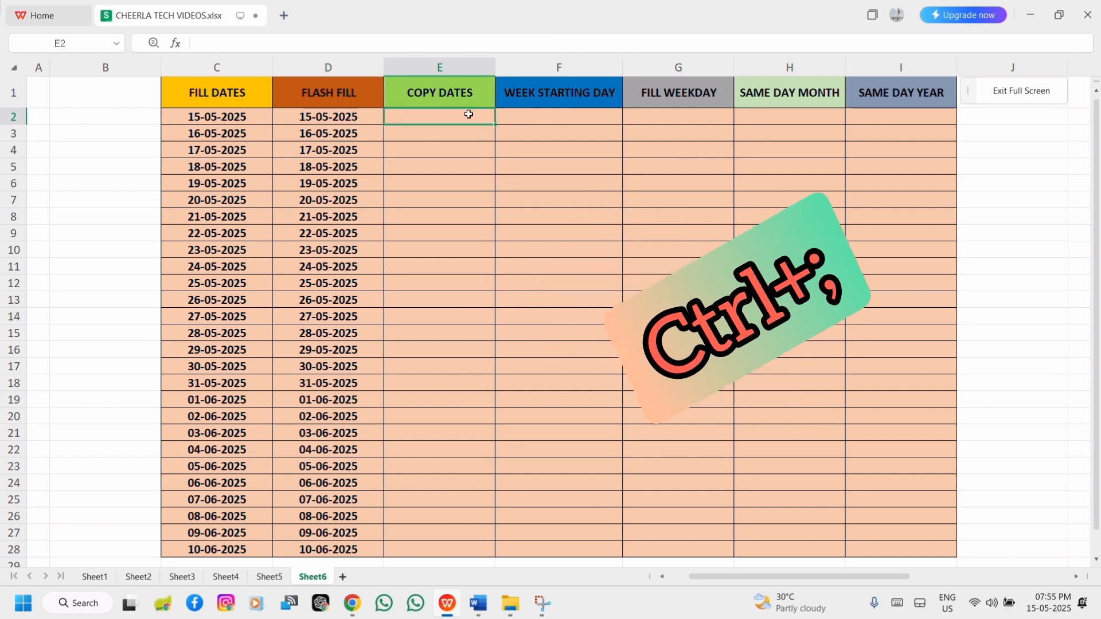
pyautogui.hotkey('ctrl', ';')
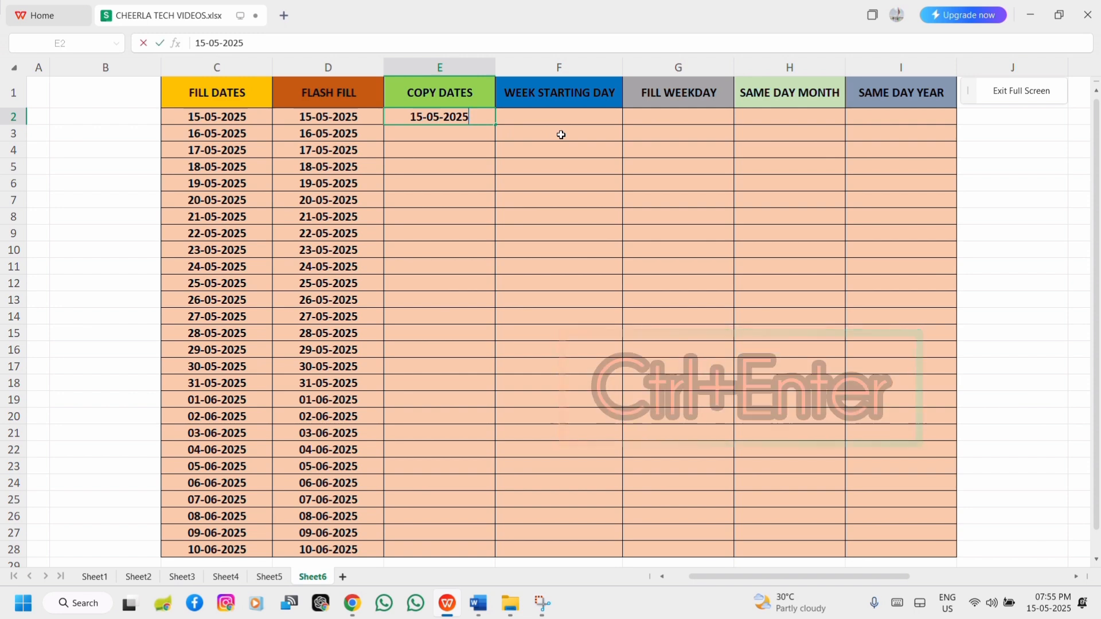
pyautogui.hotkey('ctrl', 'Return')
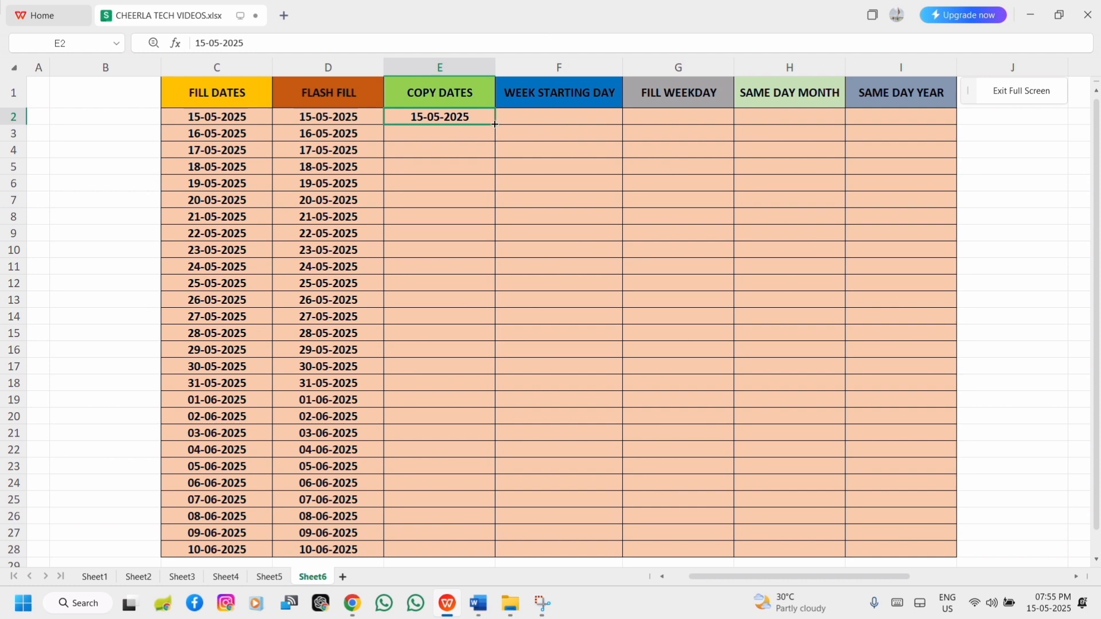
pyautogui.moveTo(496, 134); pyautogui.dragTo(481, 514)
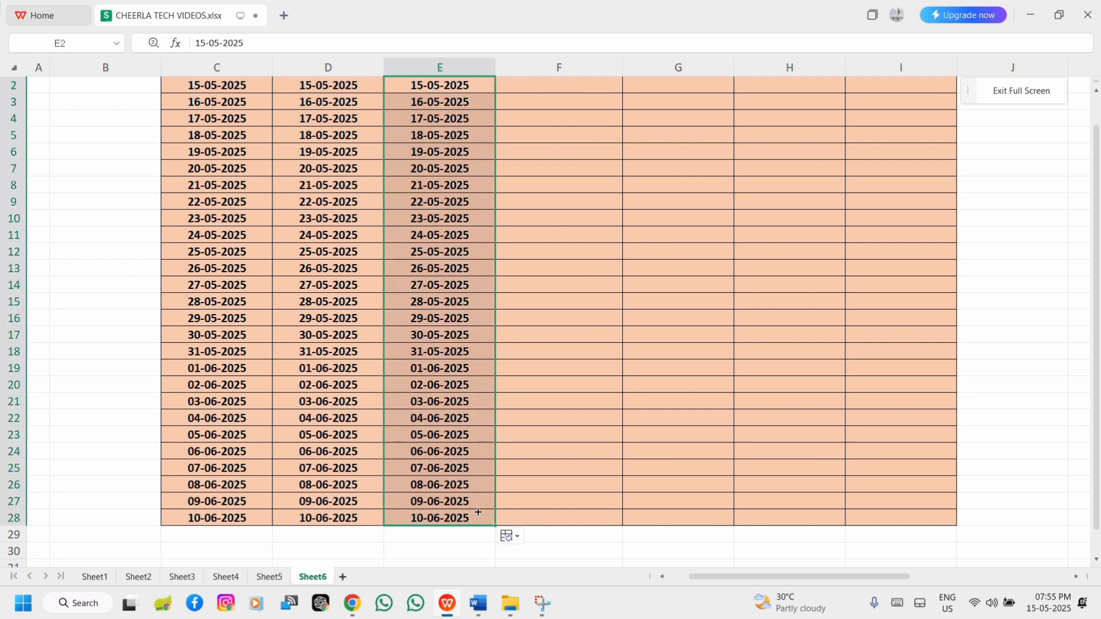
pyautogui.scroll(1, 479, 505)
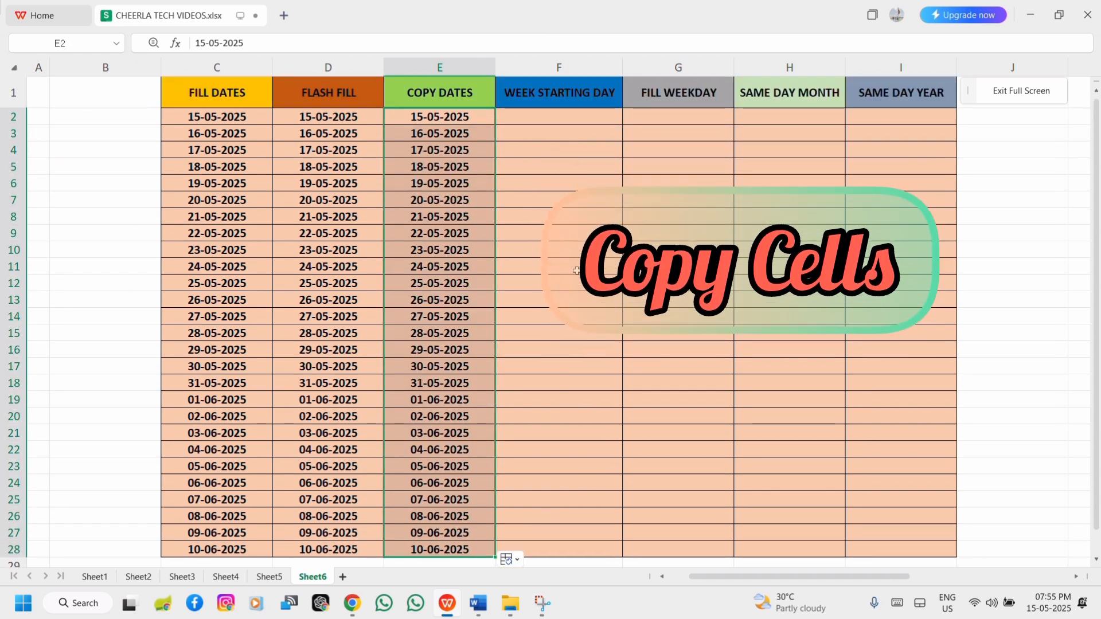
pyautogui.click(508, 559)
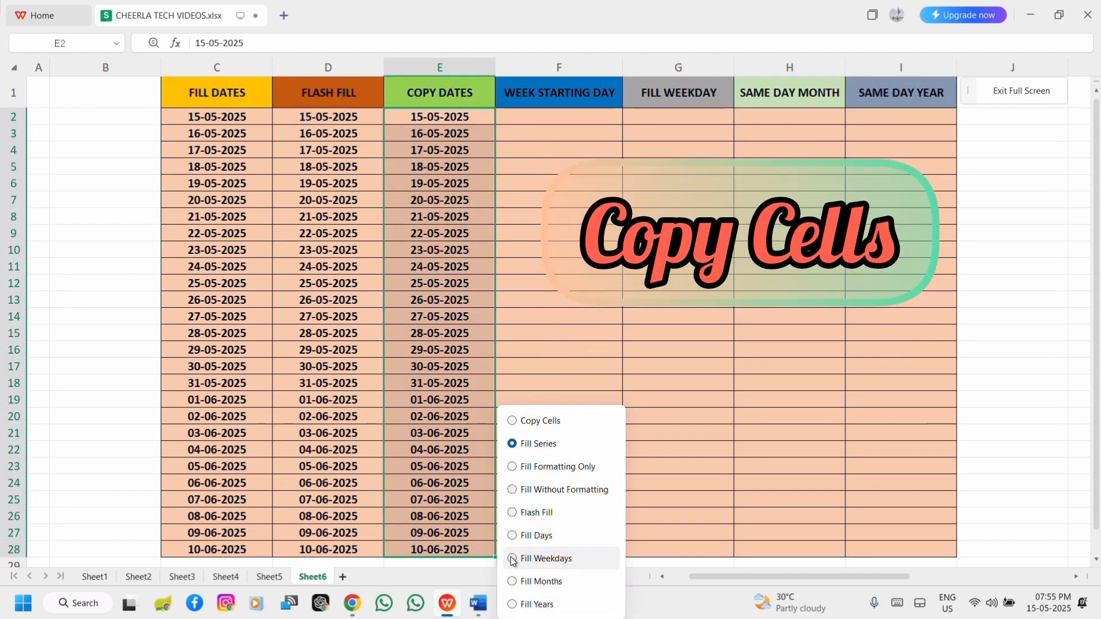
pyautogui.click(513, 423)
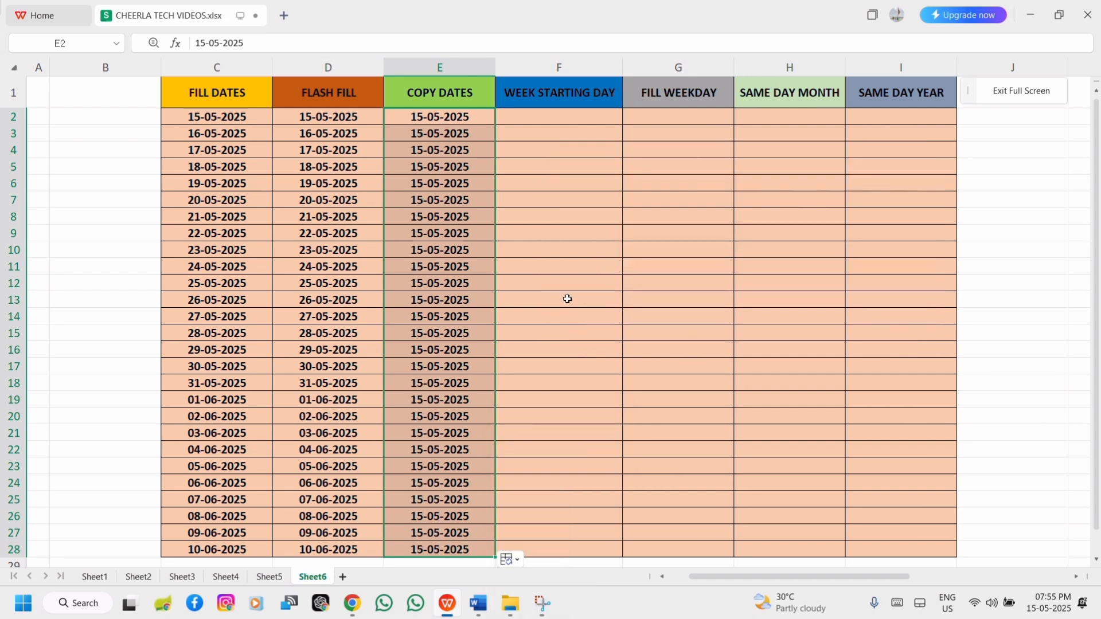
# Enter the week starting dates 05/05/2025 in F2 and 12/05/2025 in F3.
pyautogui.click(552, 123)
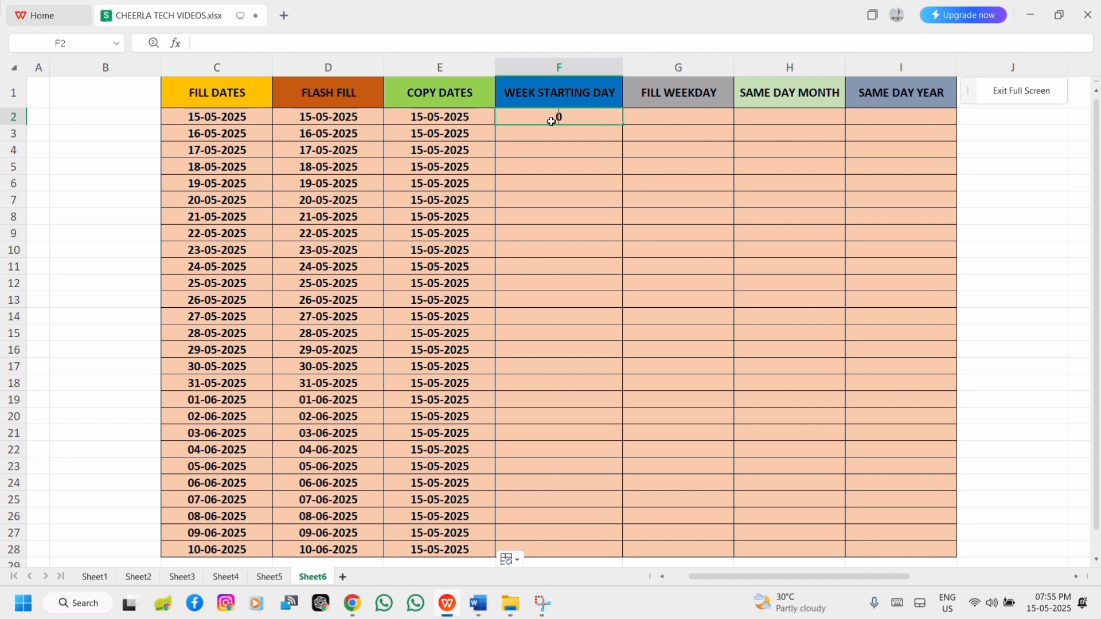
pyautogui.write('05/05/2025')
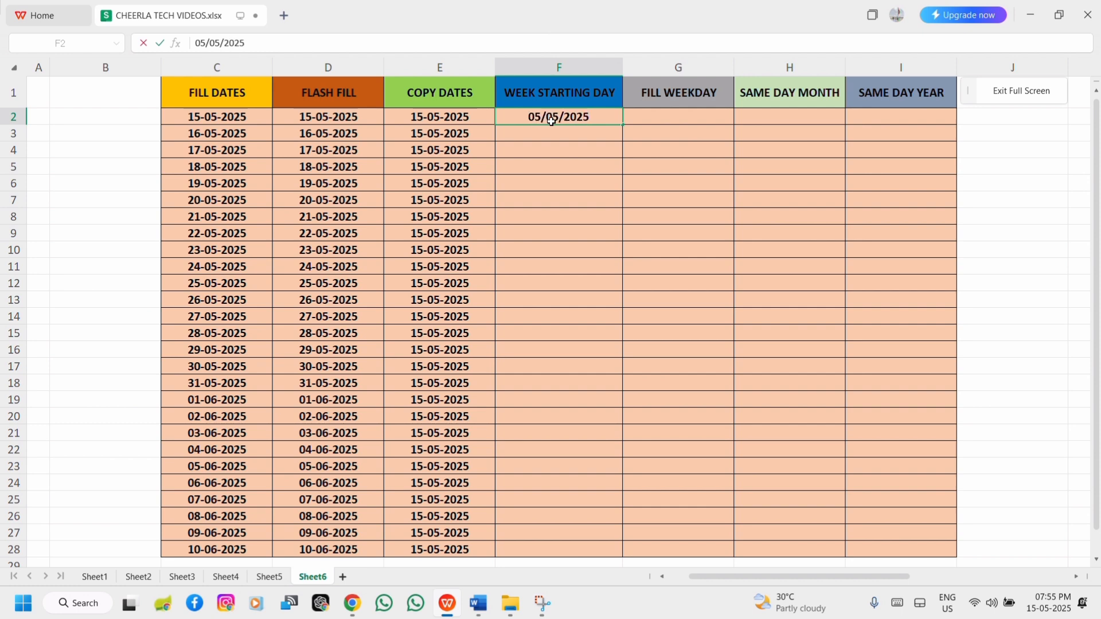
pyautogui.press('Return')
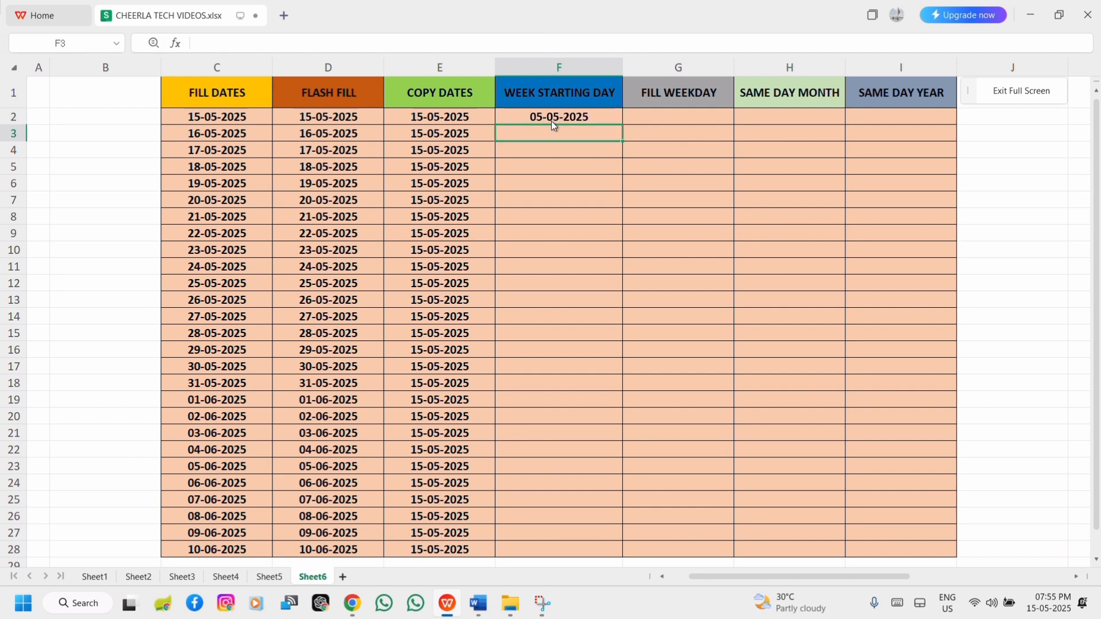
pyautogui.write('12/05/')
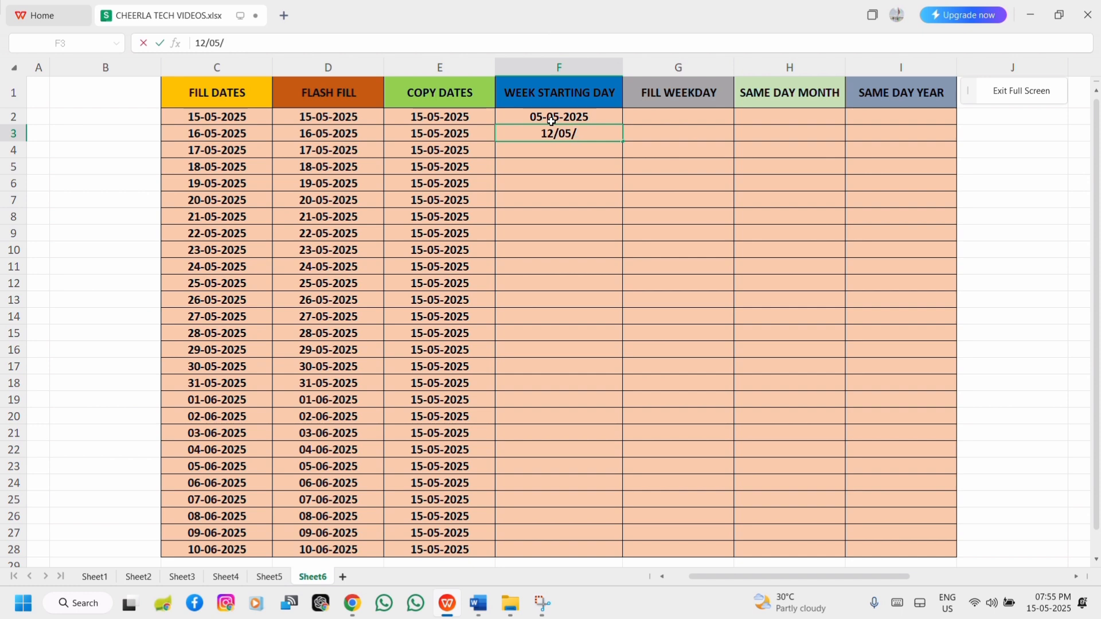
pyautogui.write('2025')
pyautogui.press('Return')
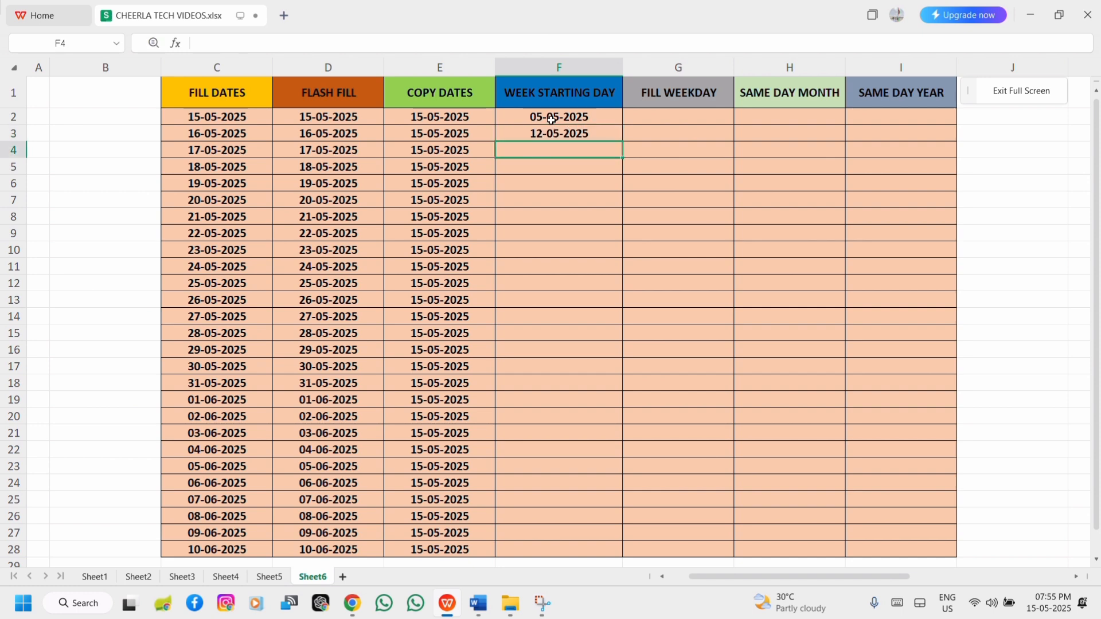
# Extend the two week starting dates in F2:F3 as a weekly series down to F28.
pyautogui.click(552, 118)
pyautogui.hotkey('shift', 'Down')
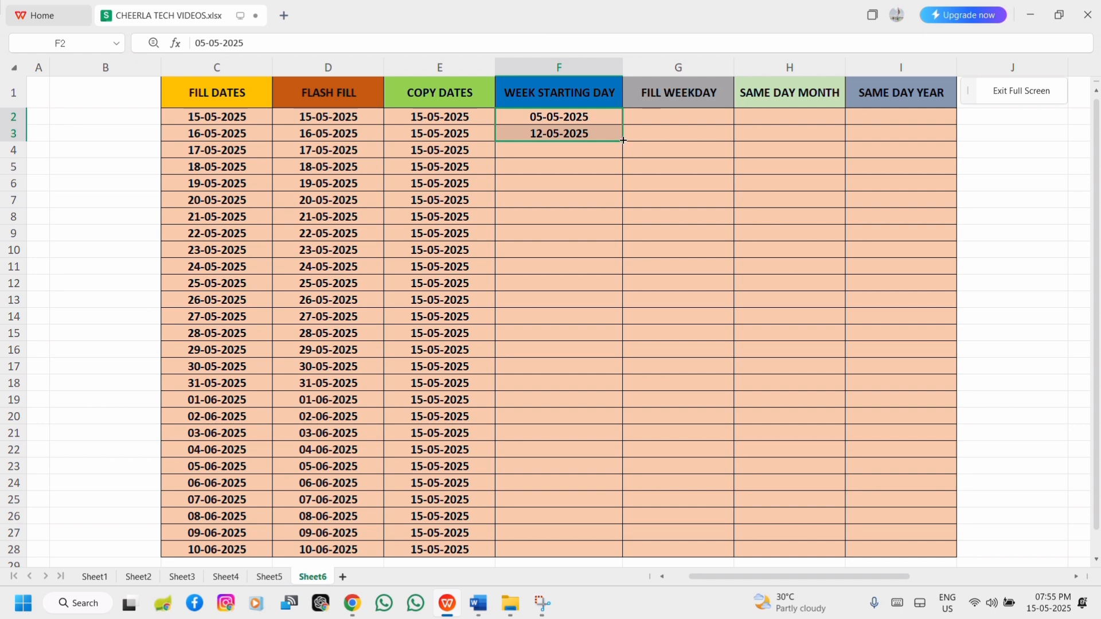
pyautogui.moveTo(623, 140); pyautogui.dragTo(592, 489)
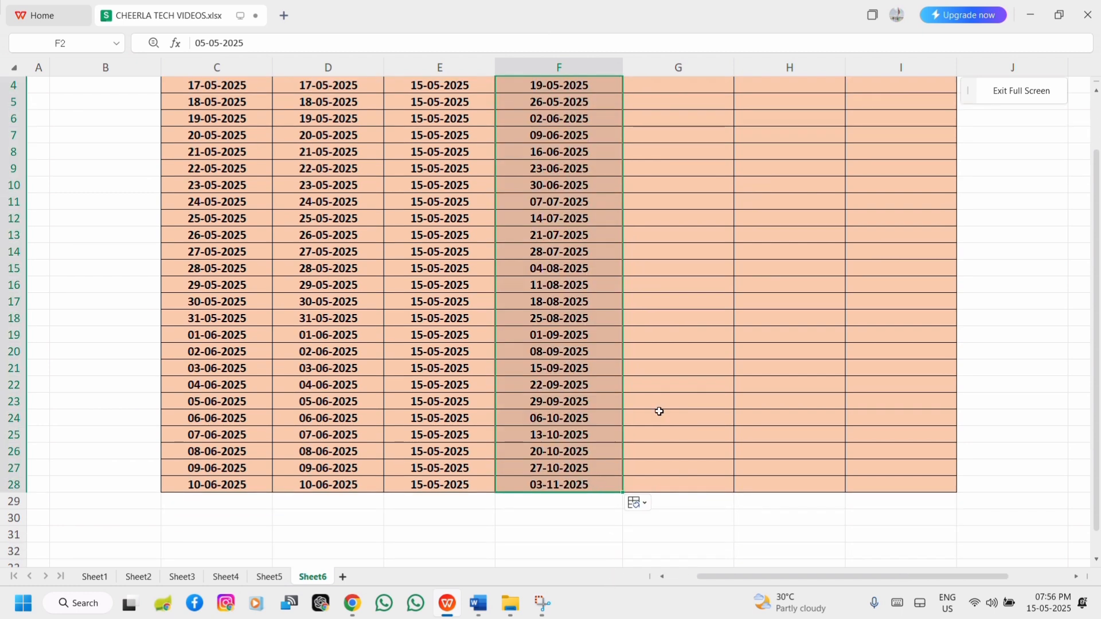
pyautogui.scroll(1, 701, 317)
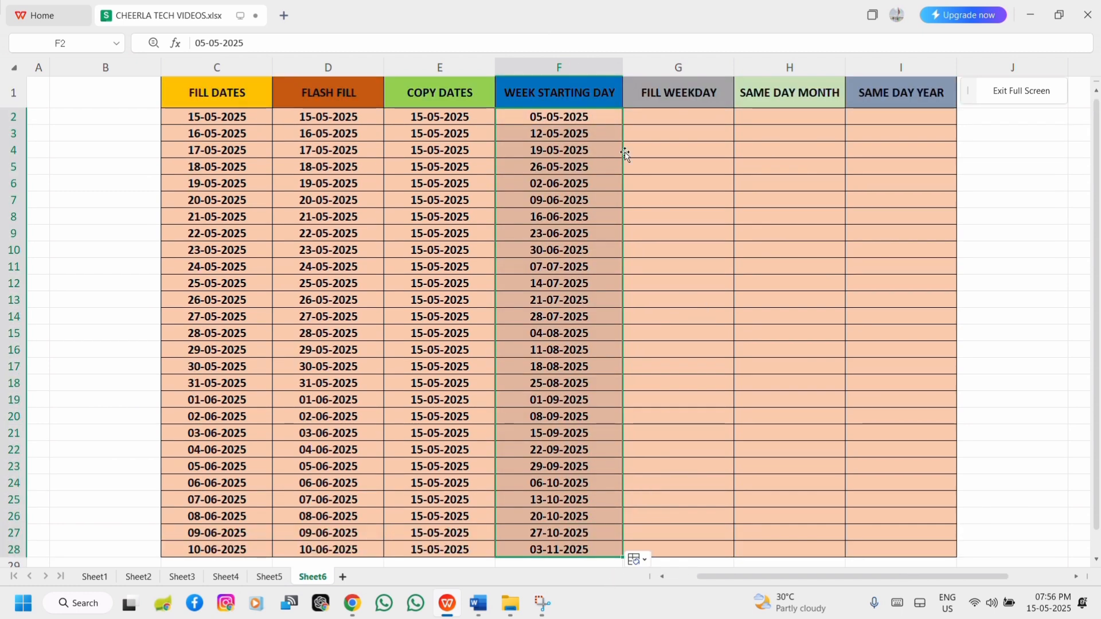
# Enter today's date, 15-05-2025, in G2 and fill down to G28 with the Fill Weekdays option.
pyautogui.click(699, 175)
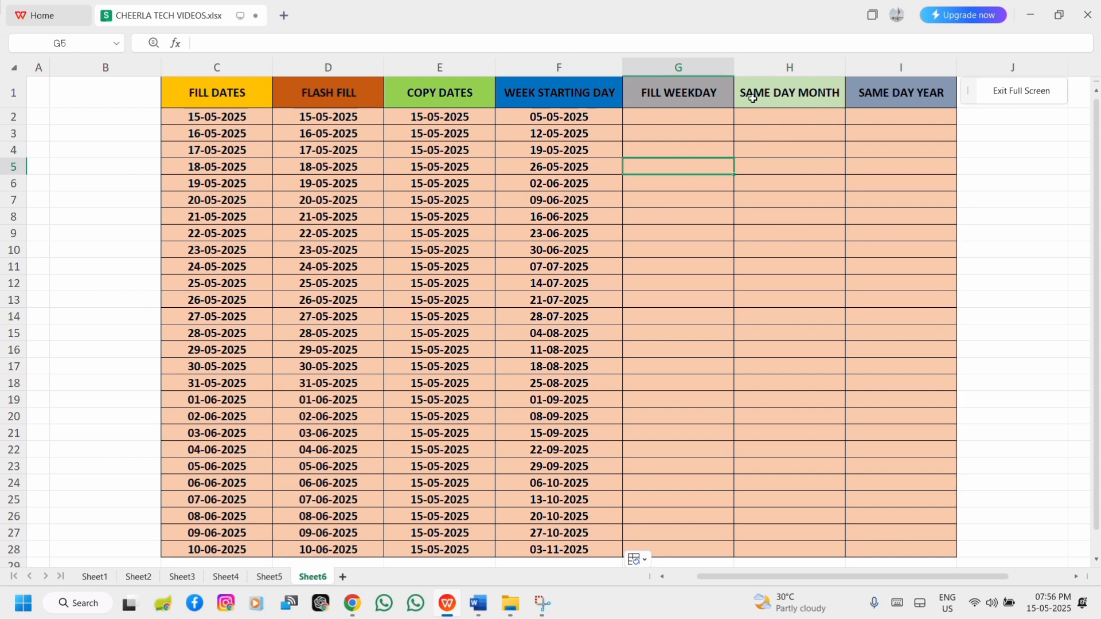
pyautogui.click(691, 118)
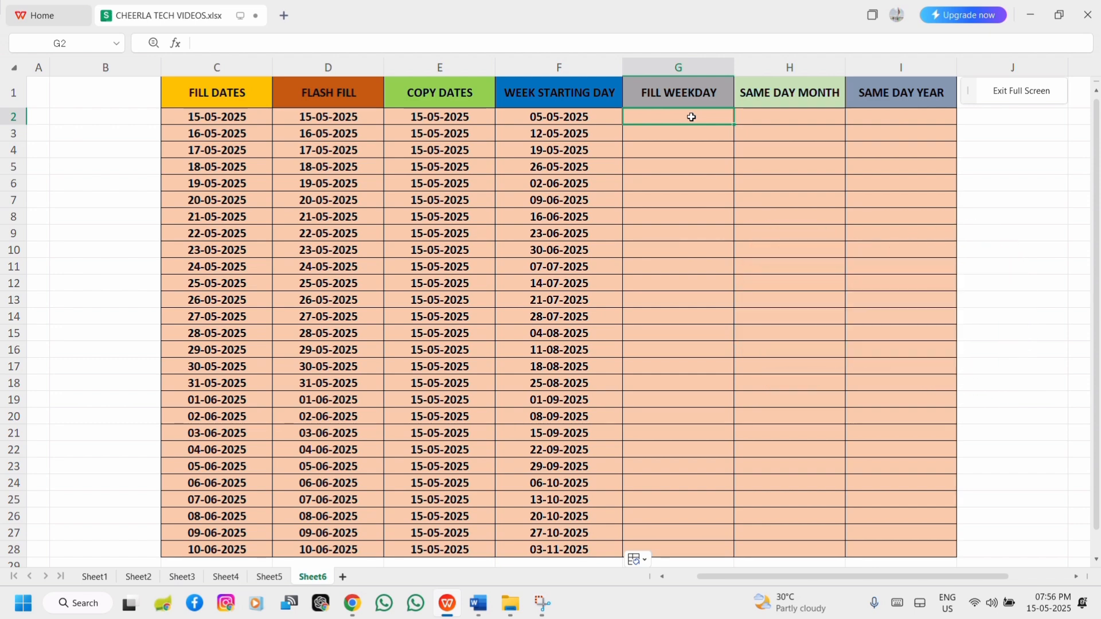
pyautogui.hotkey('ctrl', ';')
pyautogui.hotkey('ctrl', 'Return')
pyautogui.hotkey('ctrl', ';')
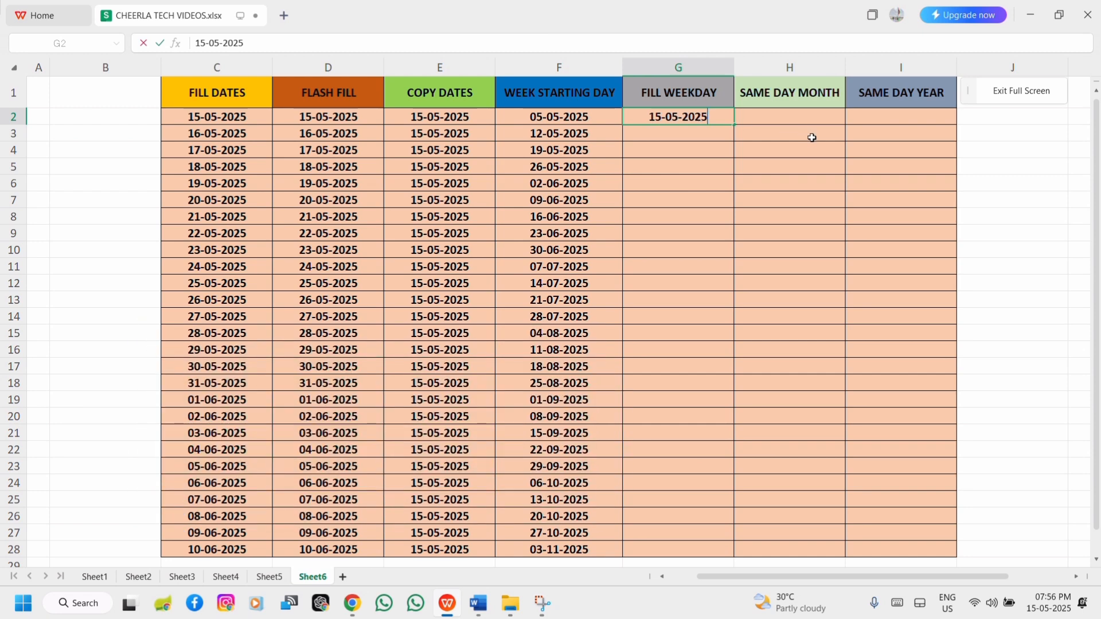
pyautogui.hotkey('ctrl', 'Return')
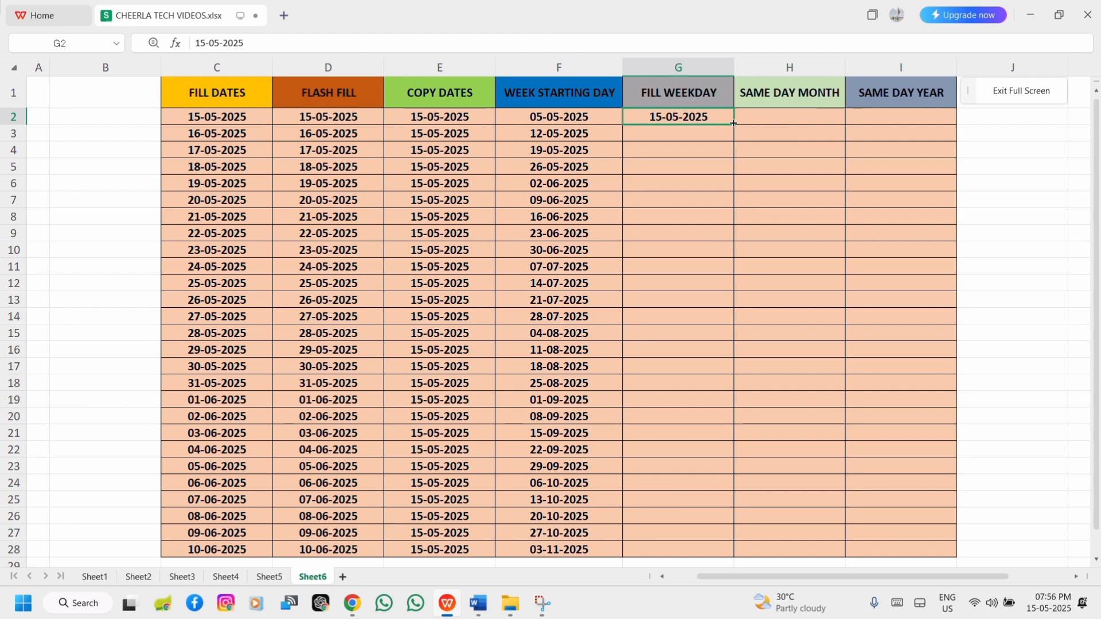
pyautogui.moveTo(734, 123); pyautogui.dragTo(708, 550)
pyautogui.click(747, 560)
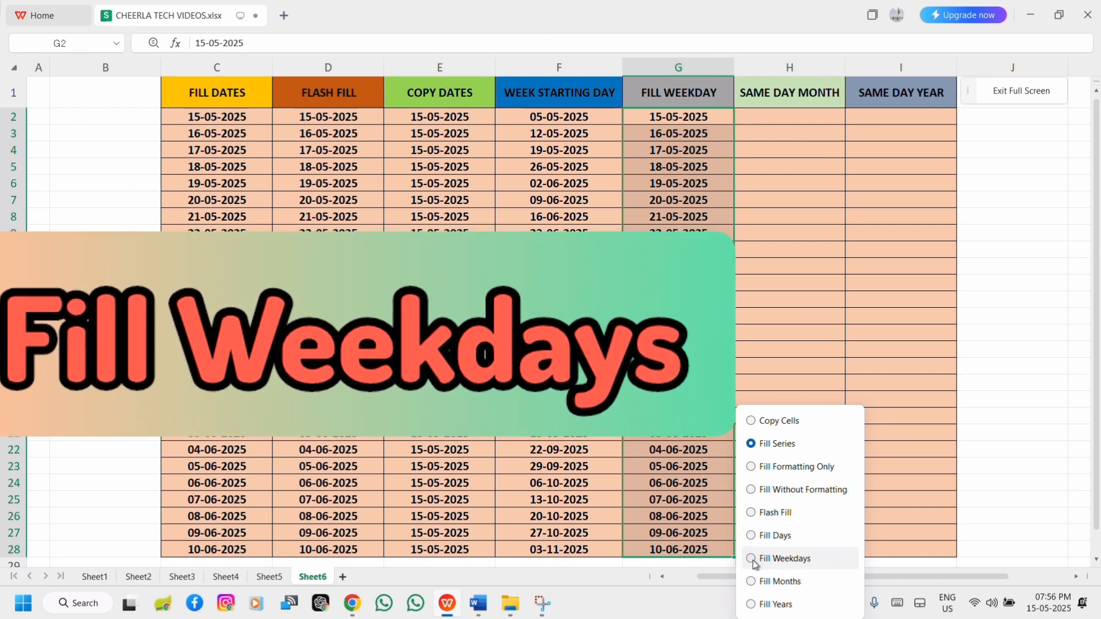
pyautogui.click(753, 560)
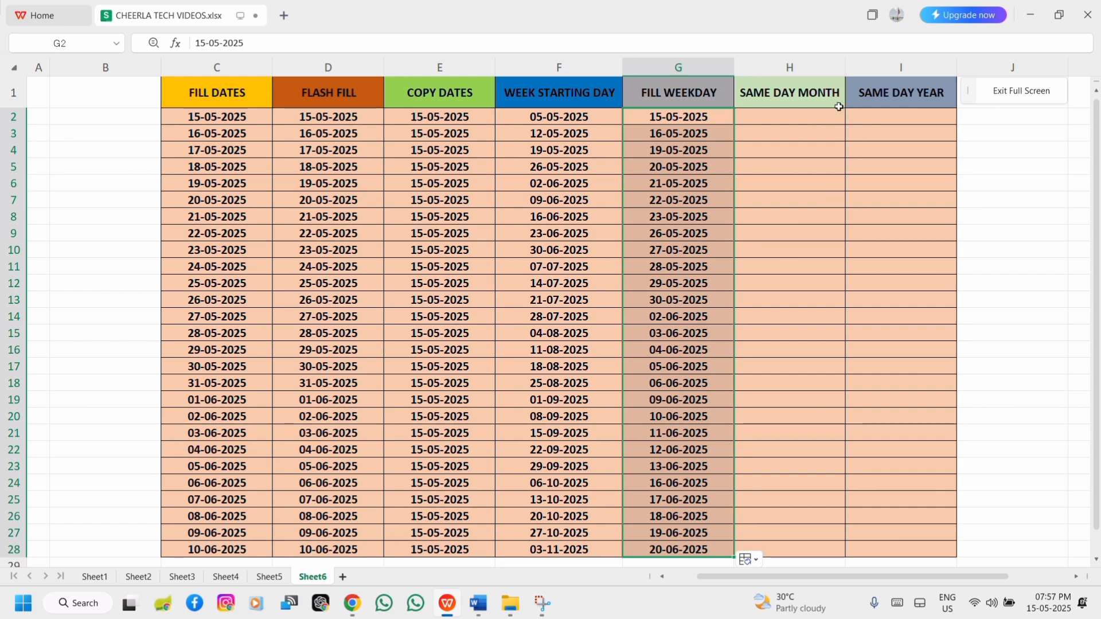
# Enter today's date, 15-05-2025, in H2 and fill it down to H28 with the Fill Months option.
pyautogui.click(811, 118)
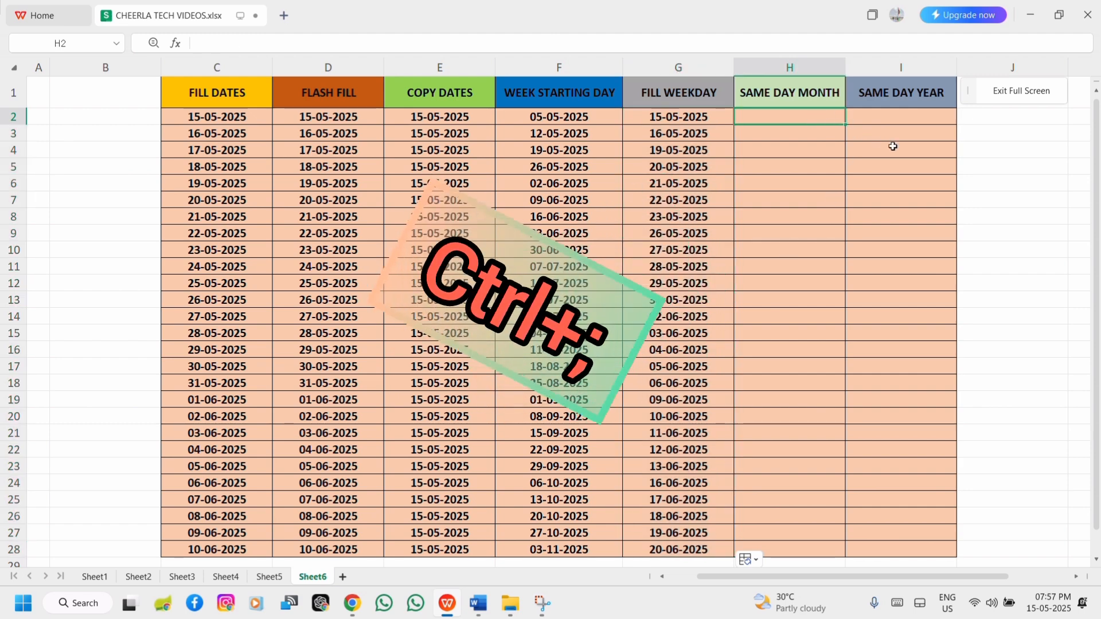
pyautogui.hotkey('ctrl', ';')
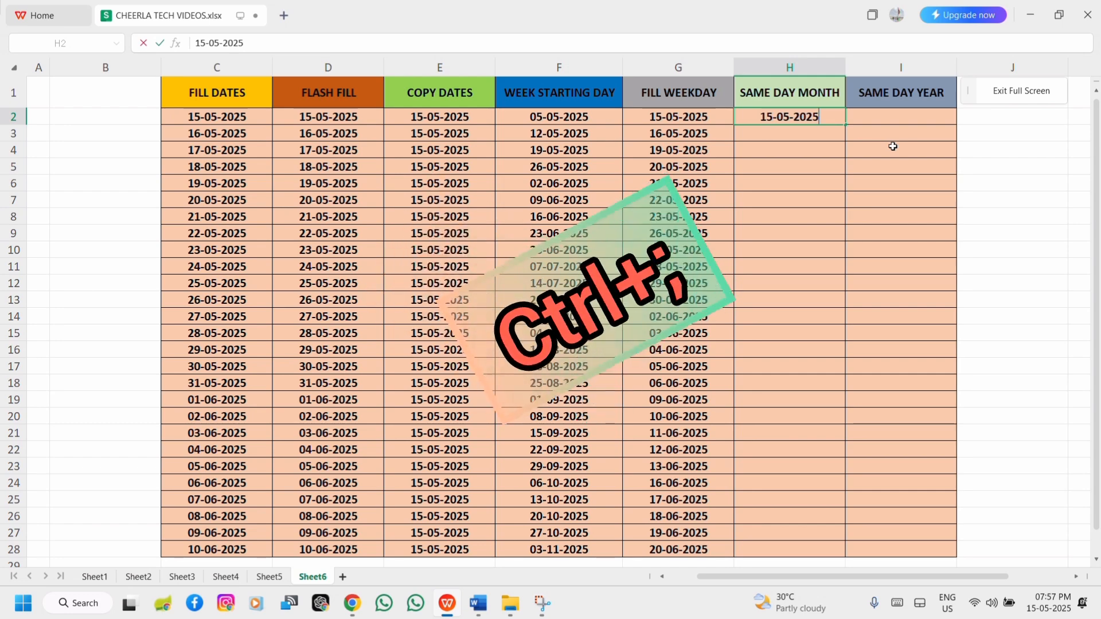
pyautogui.hotkey('ctrl', 'Return')
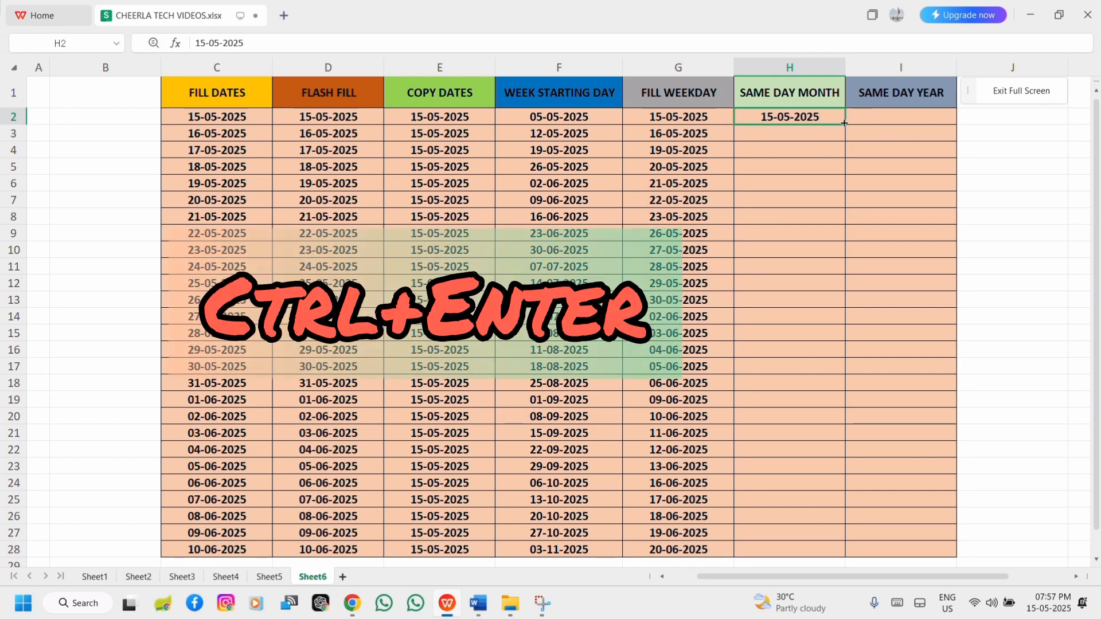
pyautogui.moveTo(845, 123); pyautogui.dragTo(836, 546)
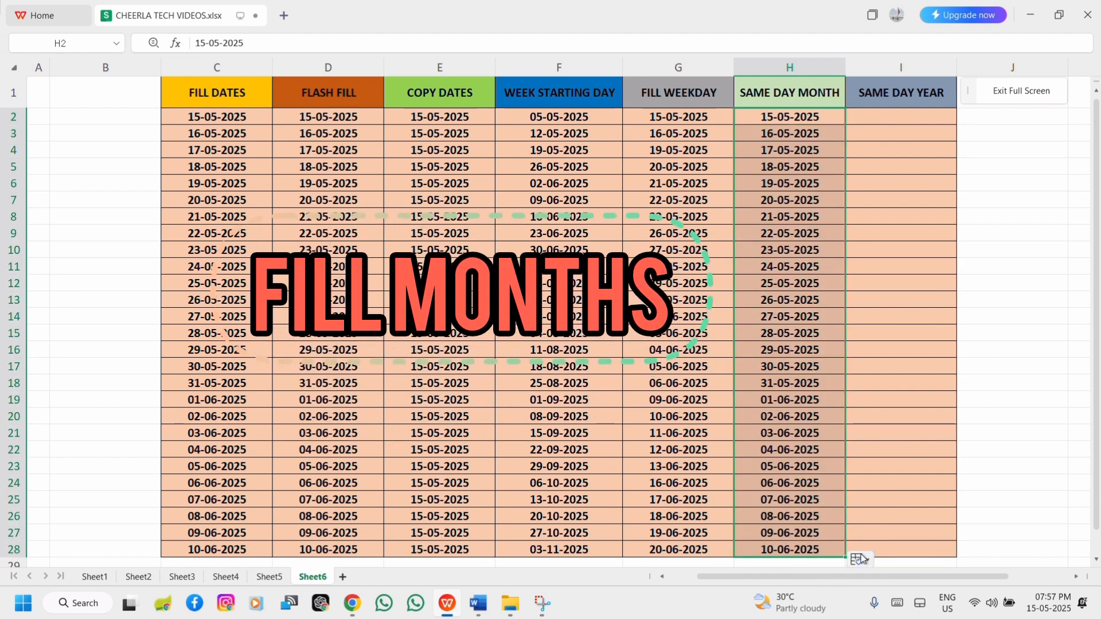
pyautogui.click(857, 559)
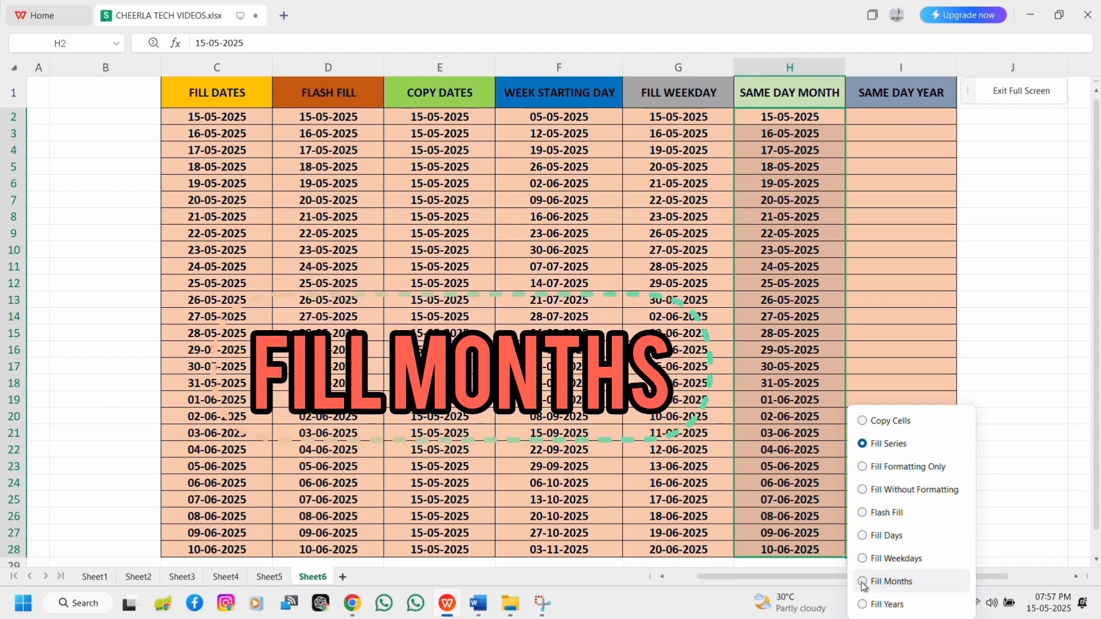
pyautogui.click(863, 583)
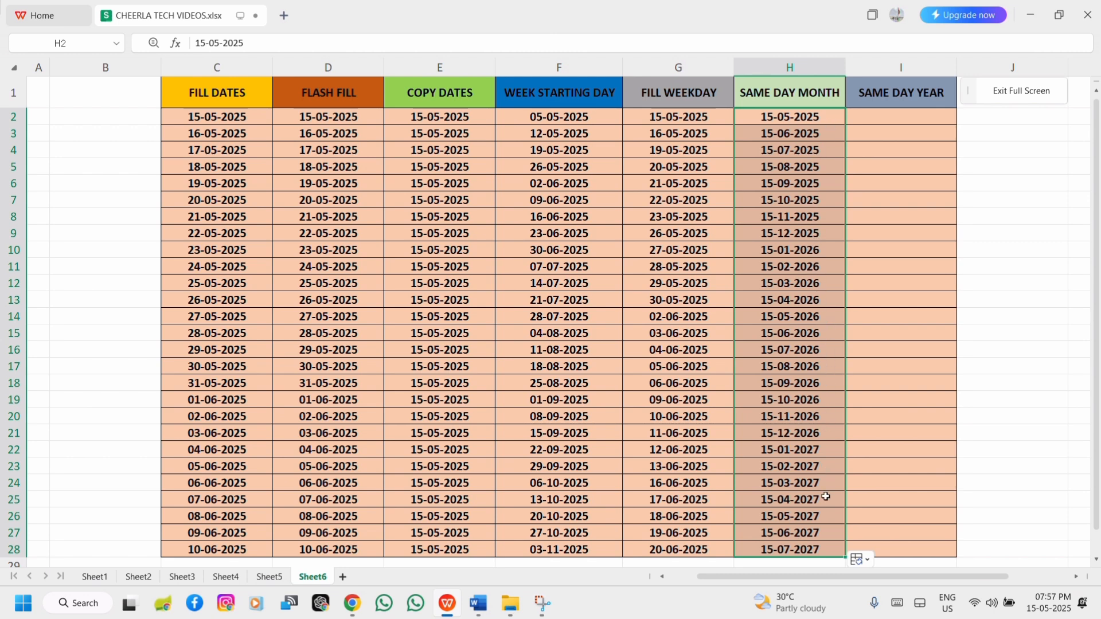
# Enter today's date, 15-05-2025, in I2 and fill it down to I28 with the Fill Years option.
pyautogui.click(869, 116)
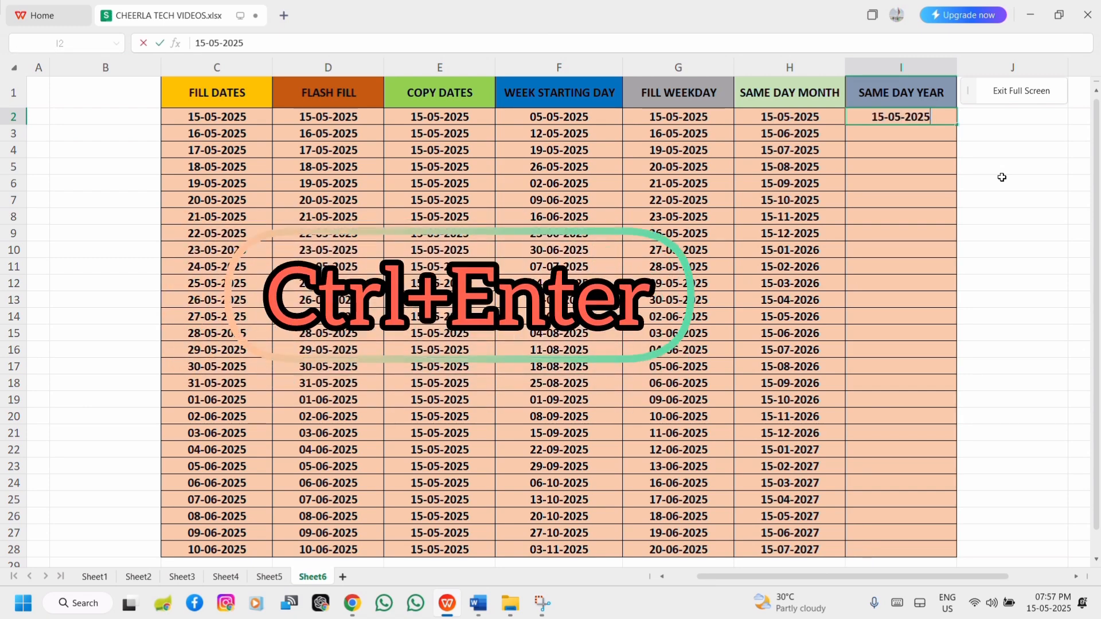
pyautogui.hotkey('ctrl', 'Return')
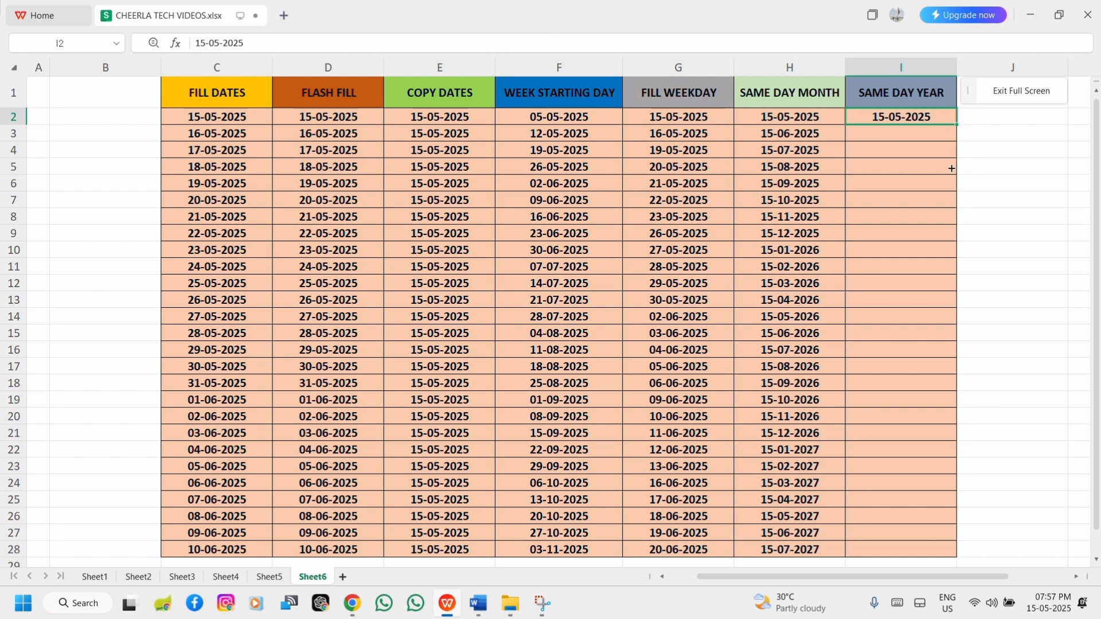
pyautogui.moveTo(952, 169); pyautogui.dragTo(933, 499)
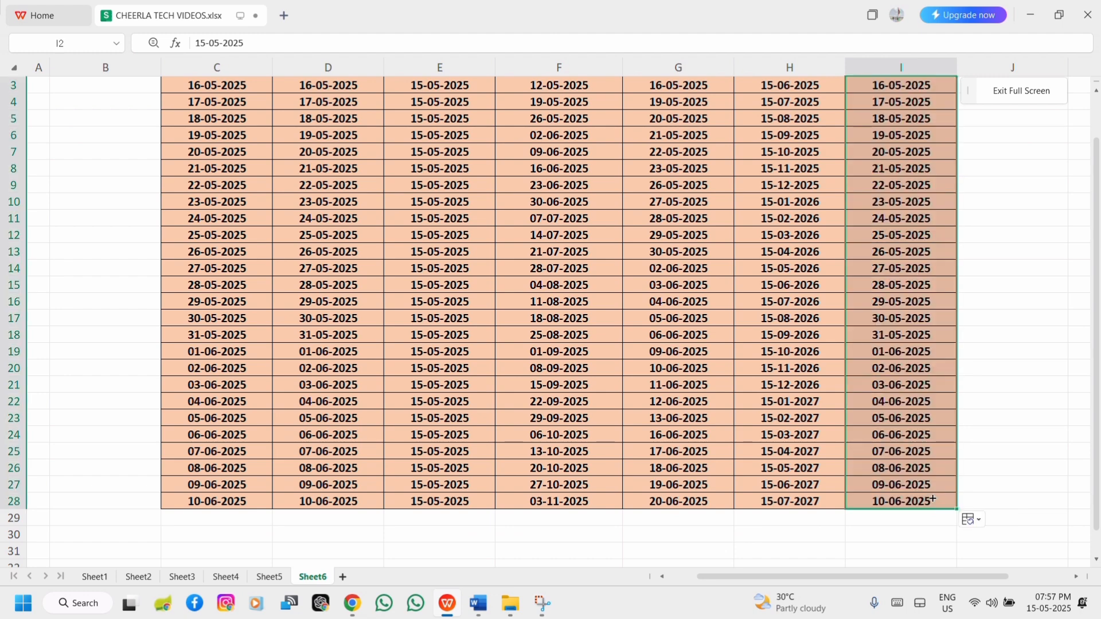
pyautogui.scroll(1, 995, 484)
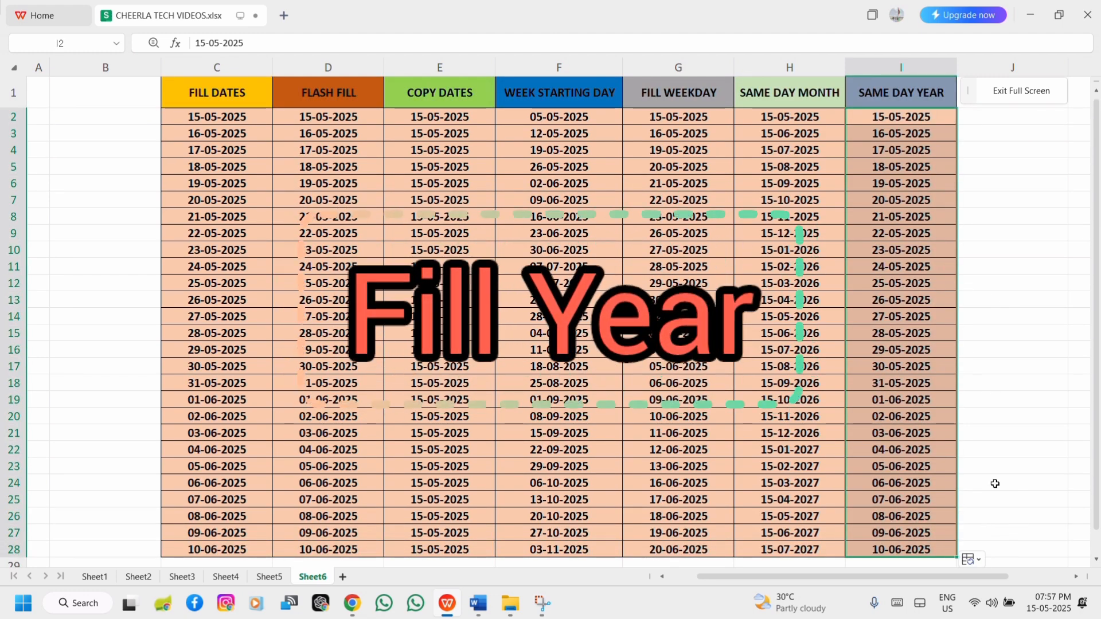
pyautogui.click(970, 560)
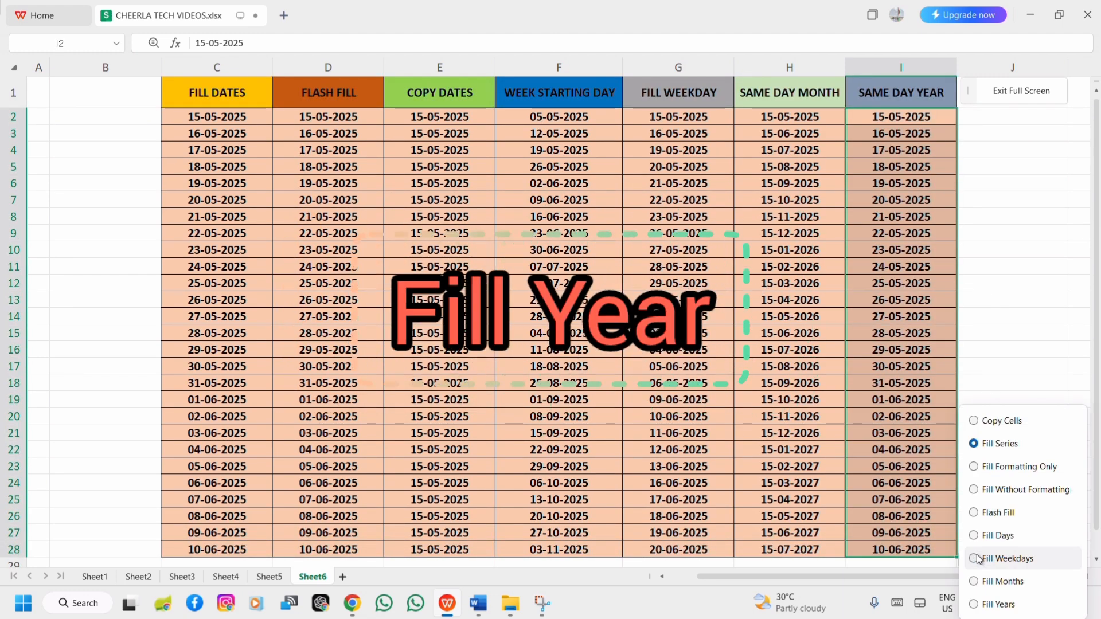
pyautogui.click(978, 606)
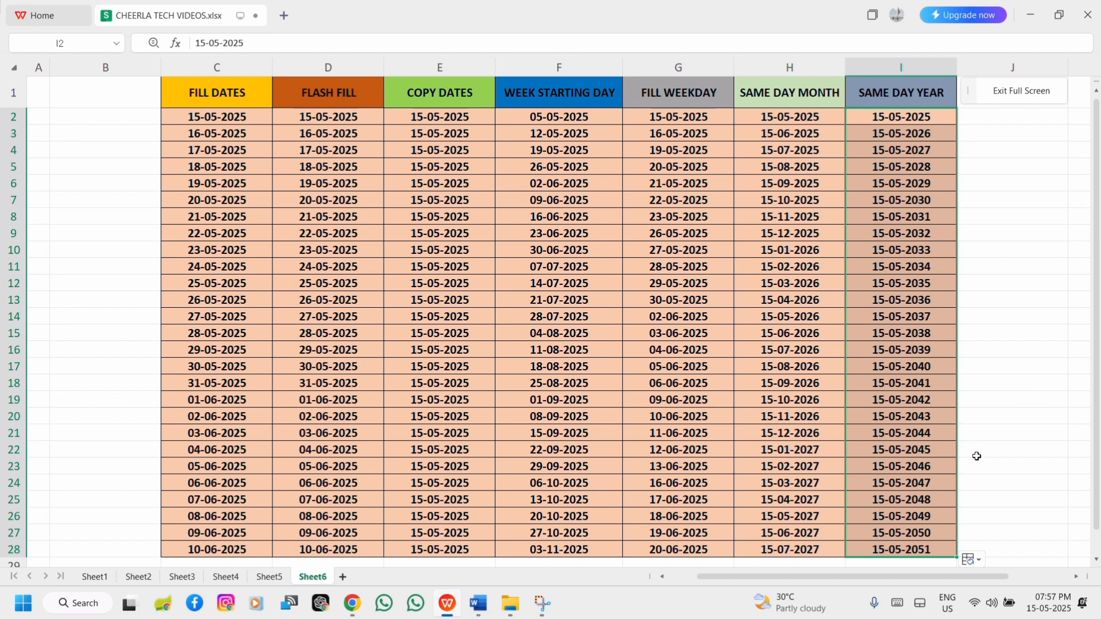
pyautogui.click(993, 523)
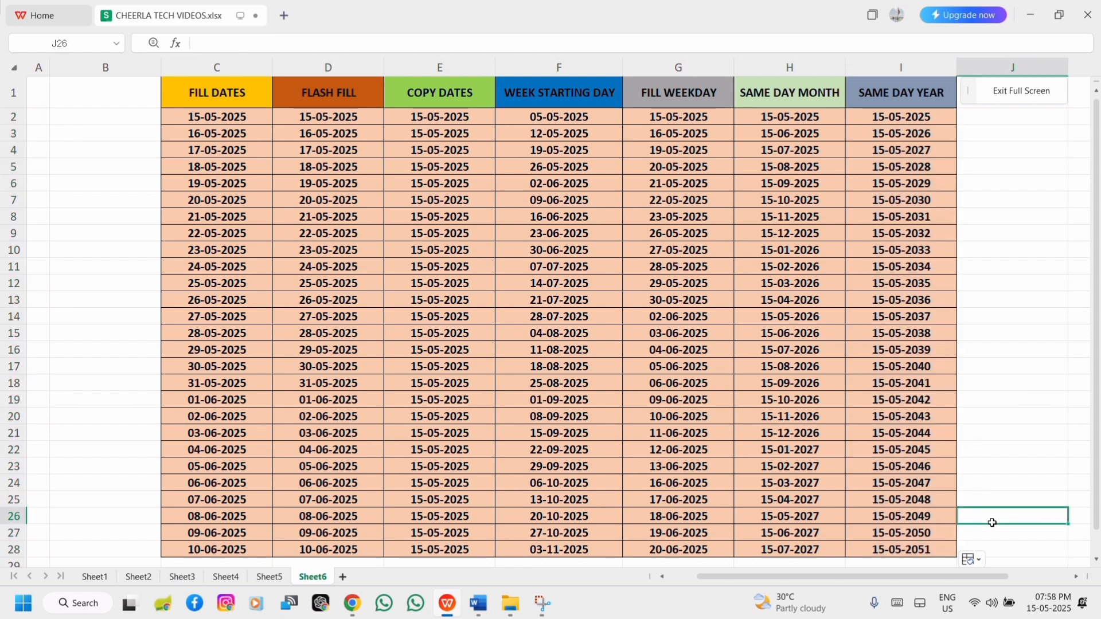